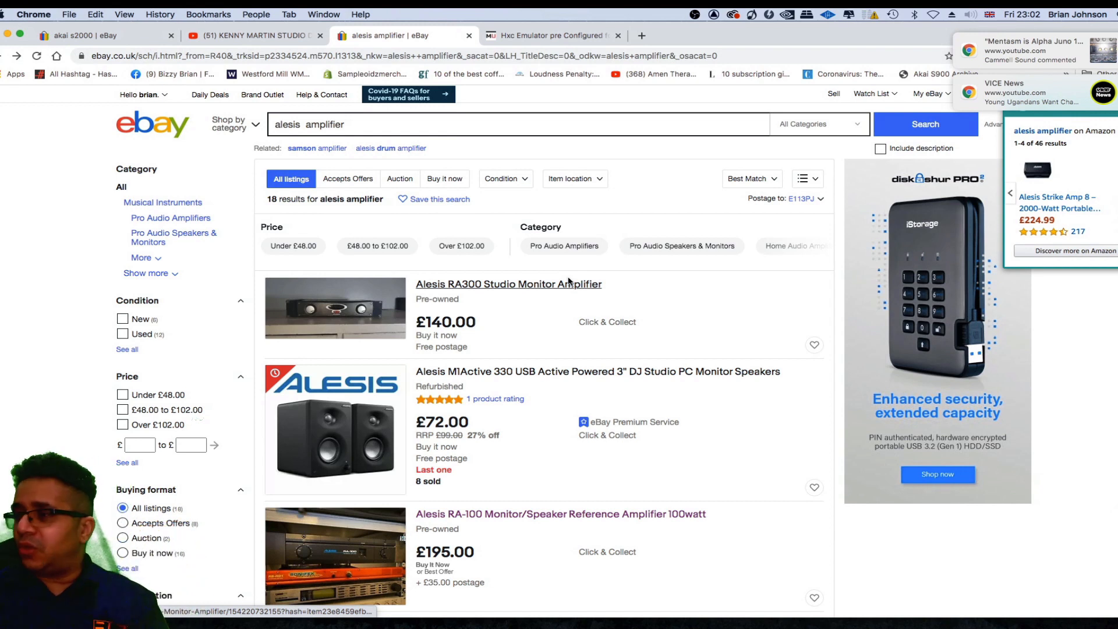
Search eBay for 'acoustic tiles'
{"action": "left_click", "coordinate": [358, 130]}
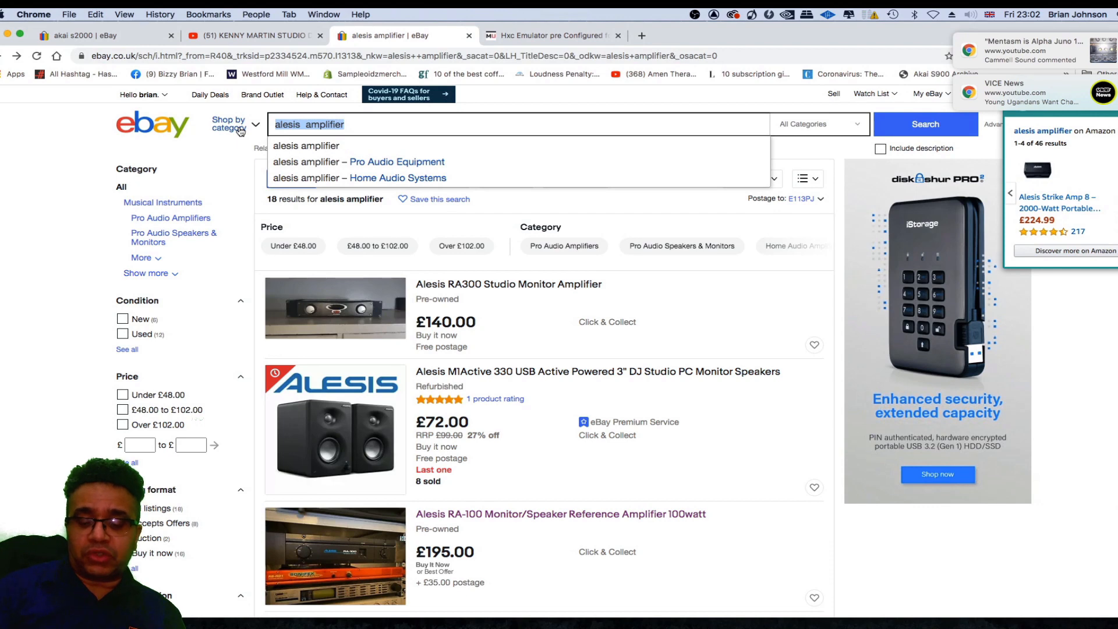
{"action": "type", "text": "s"}
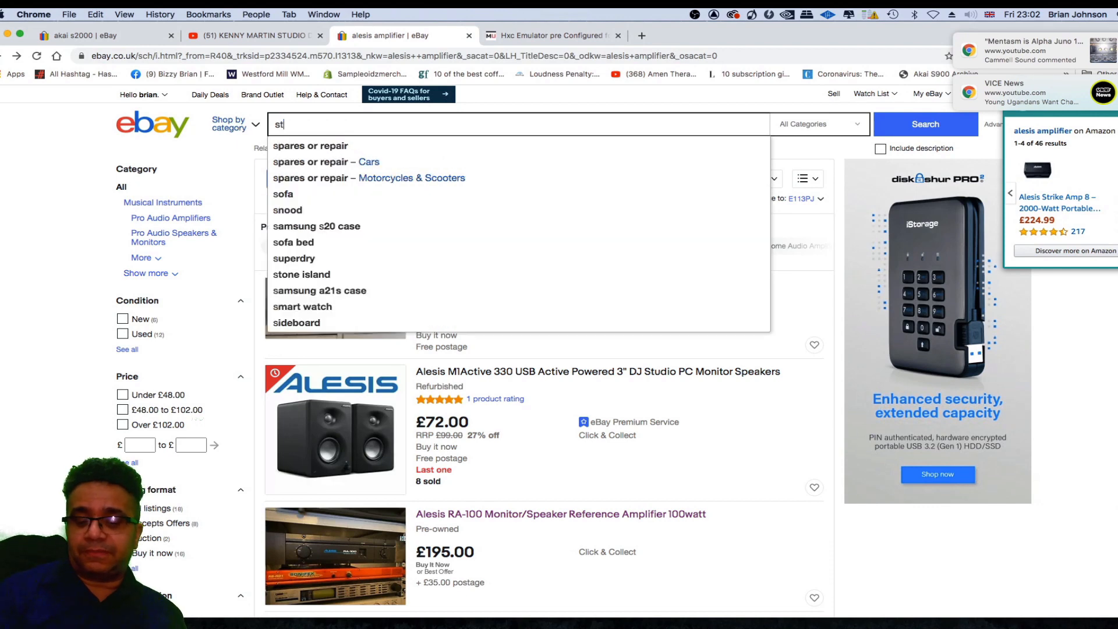
{"action": "key", "text": "BackSpace"}
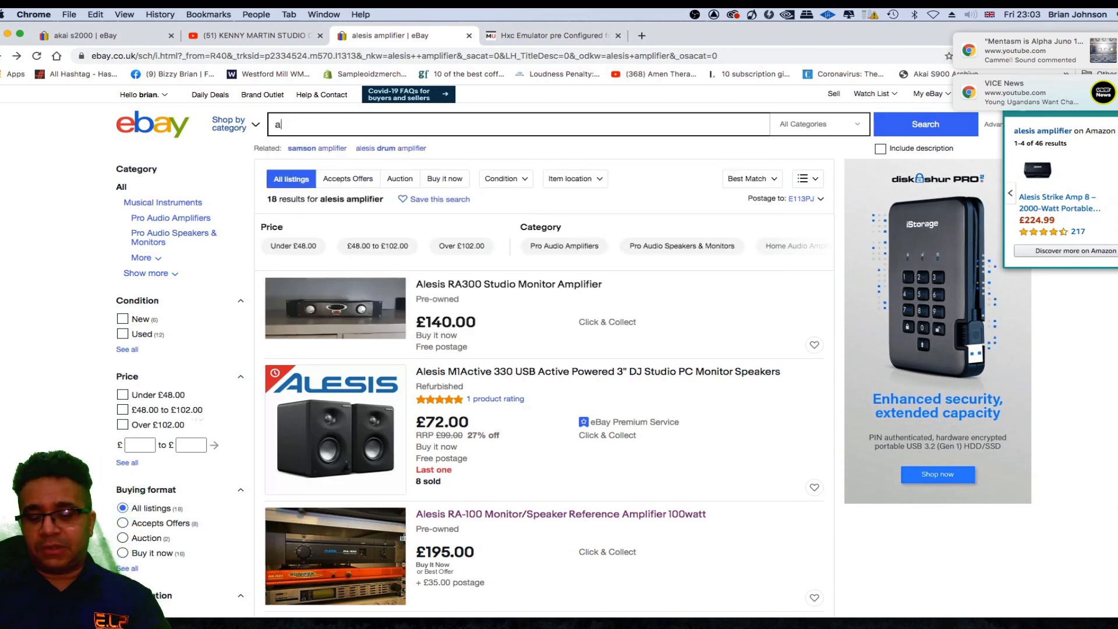
{"action": "type", "text": "a"}
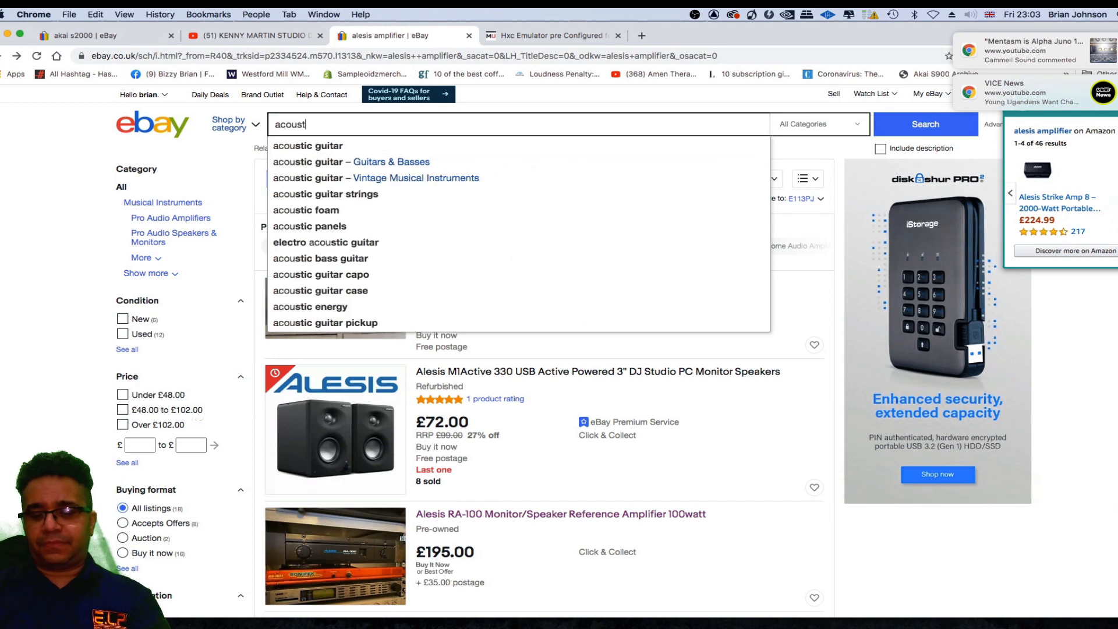
{"action": "type", "text": "ic tiles"}
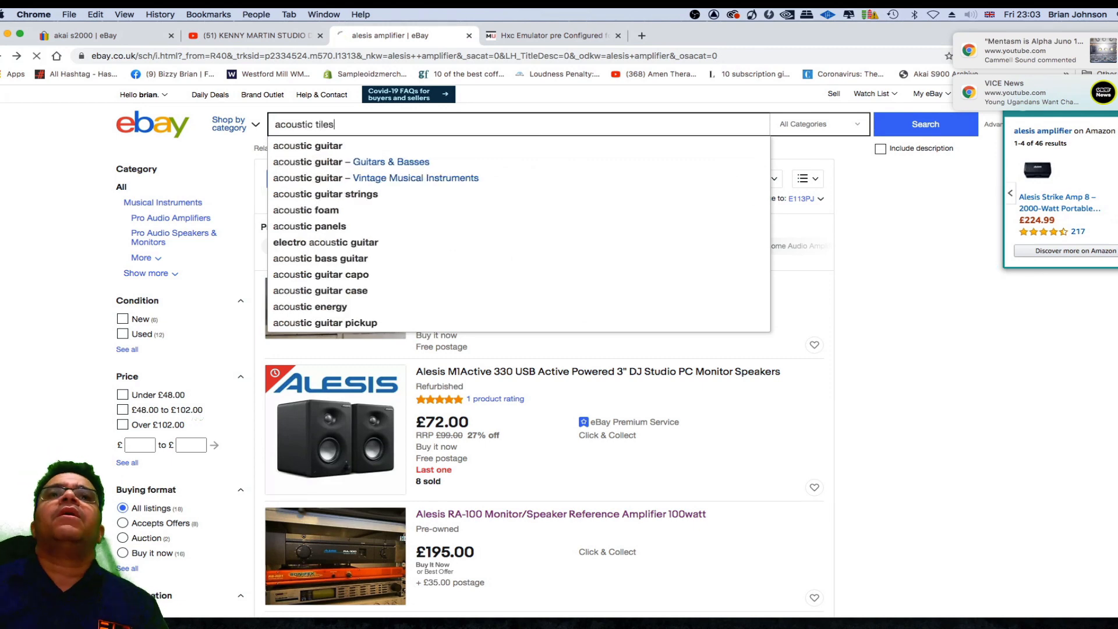
{"action": "key", "text": "Return"}
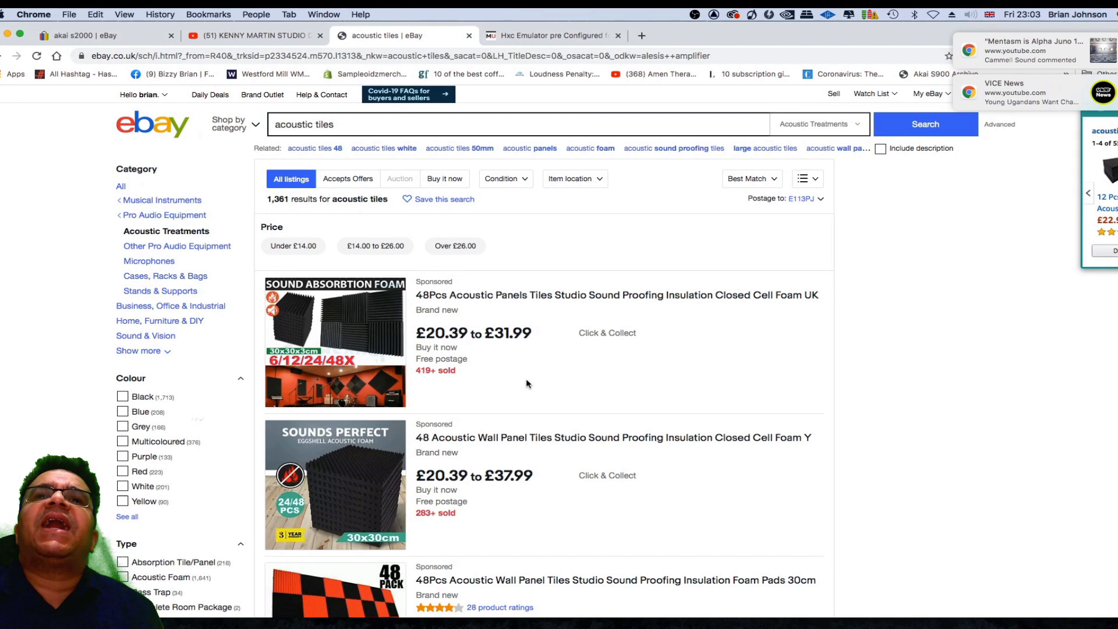
{"action": "scroll", "coordinate": [524, 375], "scroll_direction": "down", "scroll_amount": 2}
{"action": "scroll", "coordinate": [524, 381], "scroll_direction": "down", "scroll_amount": 1}
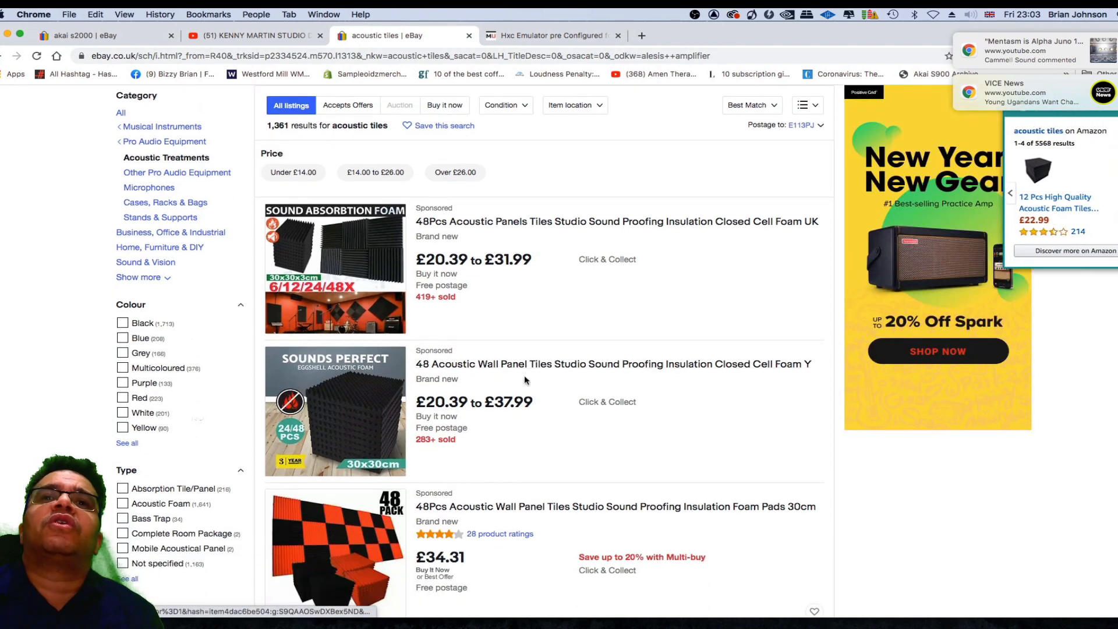
View the 48 Acoustic Wall Panel Tiles listing (£20.39) and its last studio photo
{"action": "left_click", "coordinate": [525, 365]}
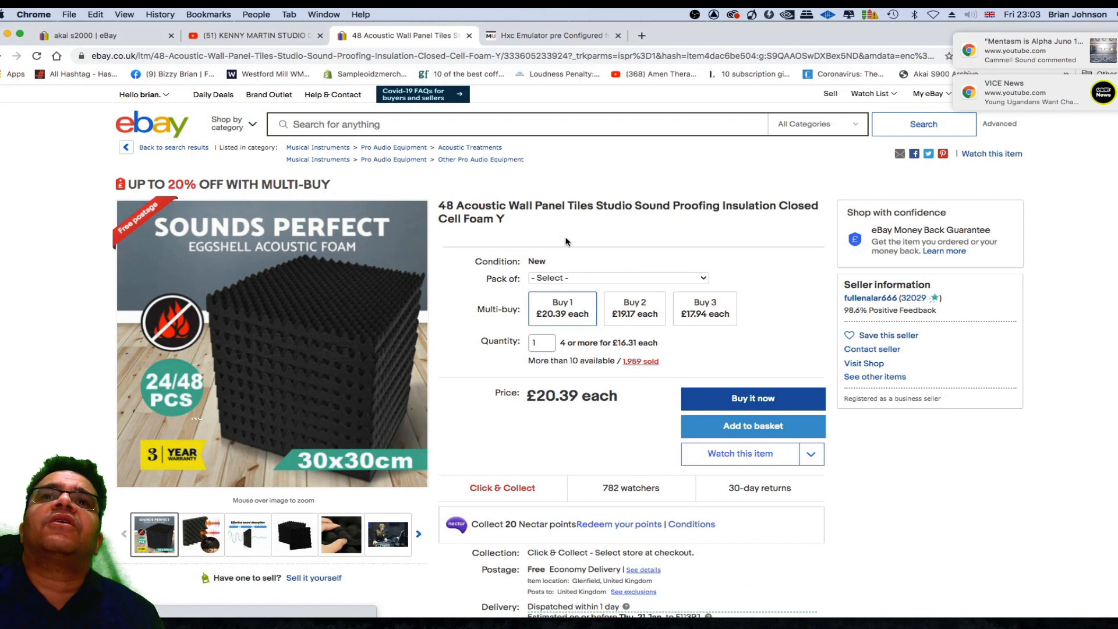
{"action": "scroll", "coordinate": [595, 234], "scroll_direction": "down", "scroll_amount": 1}
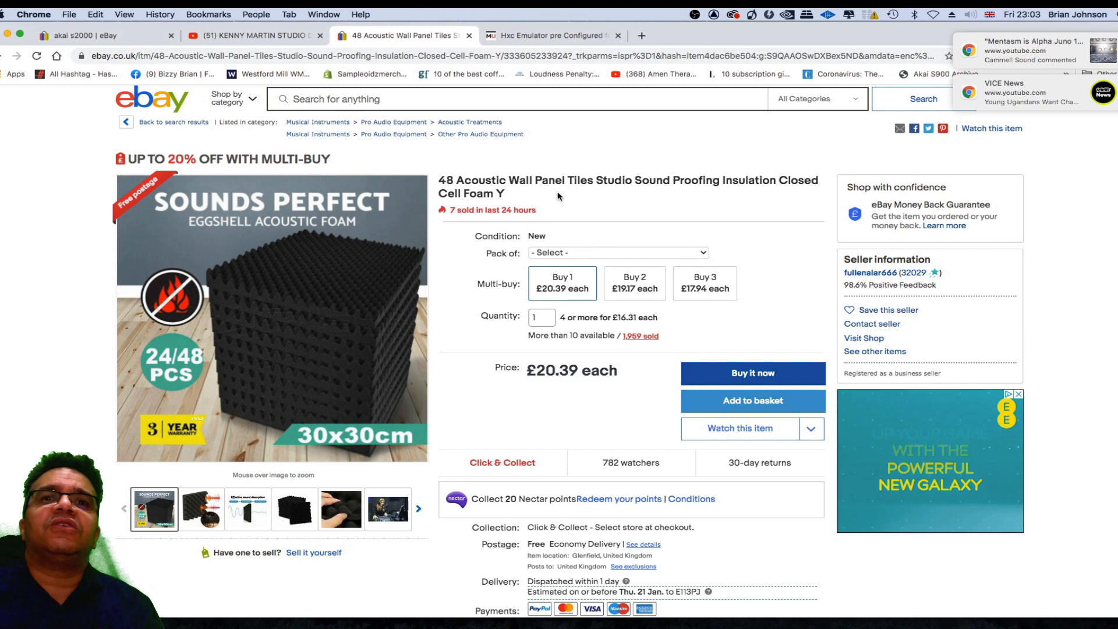
{"action": "left_click", "coordinate": [395, 522]}
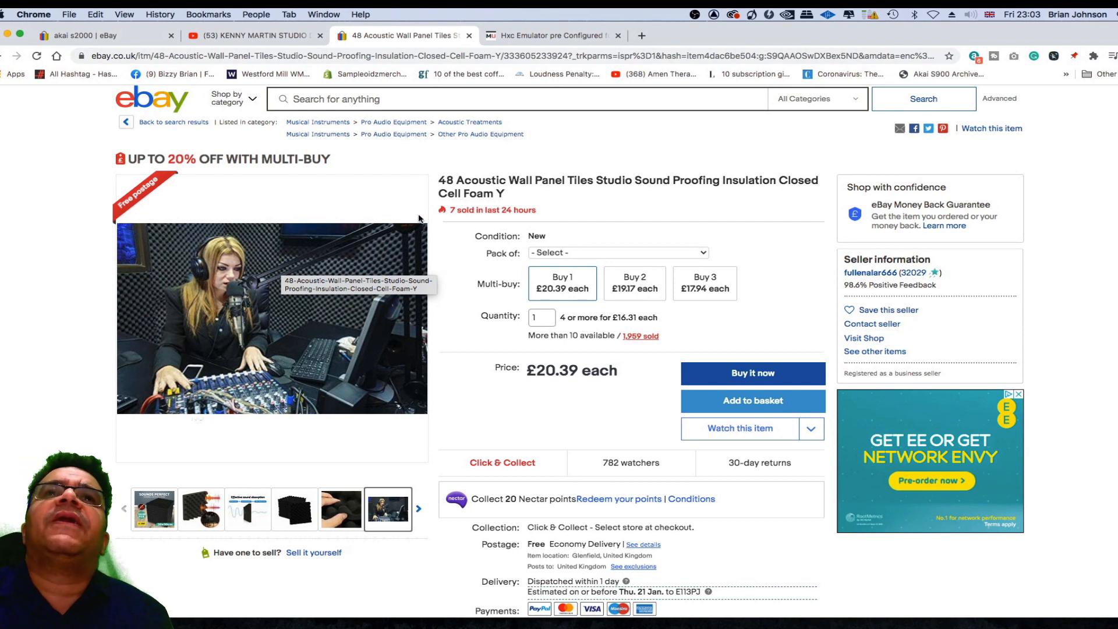
Search for 'acoustic canvases', skim the results, then go back to the foam tiles listing
{"action": "left_click", "coordinate": [380, 100]}
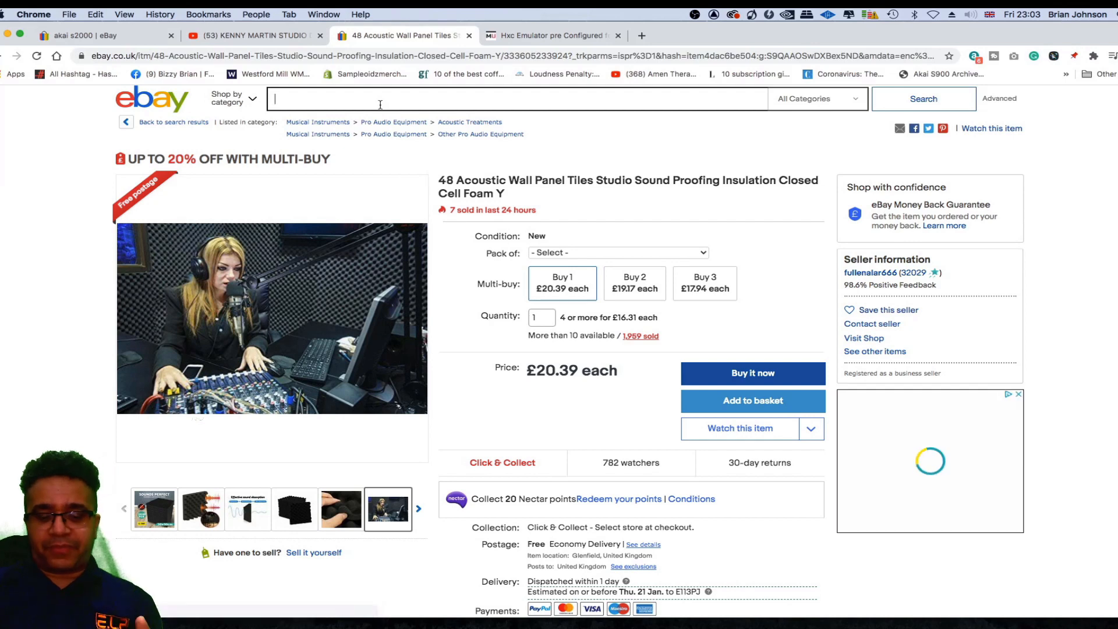
{"action": "type", "text": "acousti"}
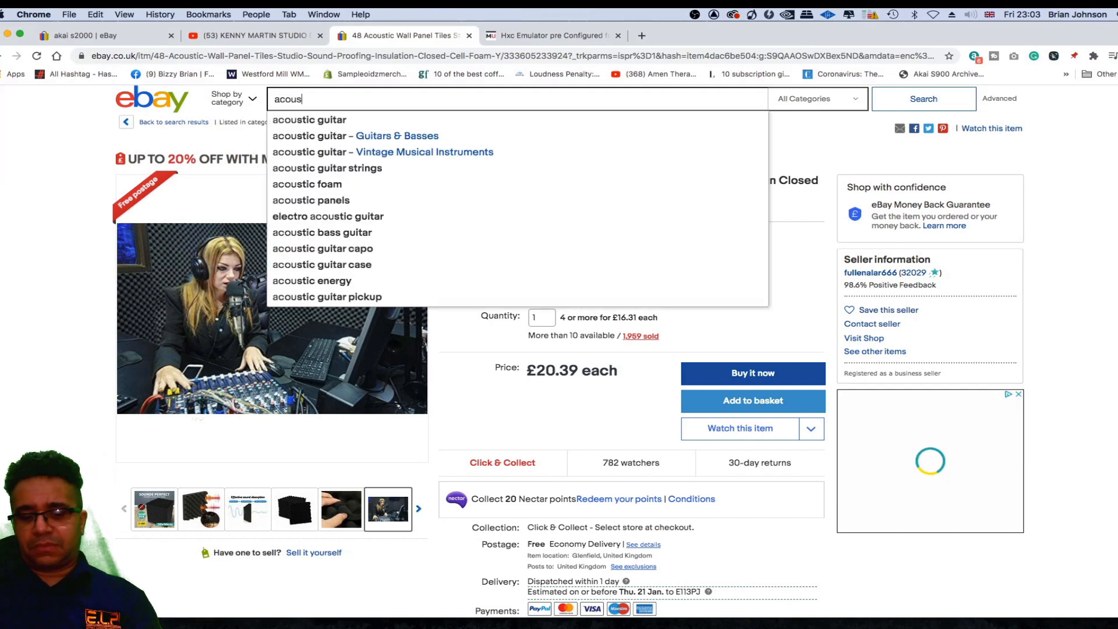
{"action": "type", "text": "c can"}
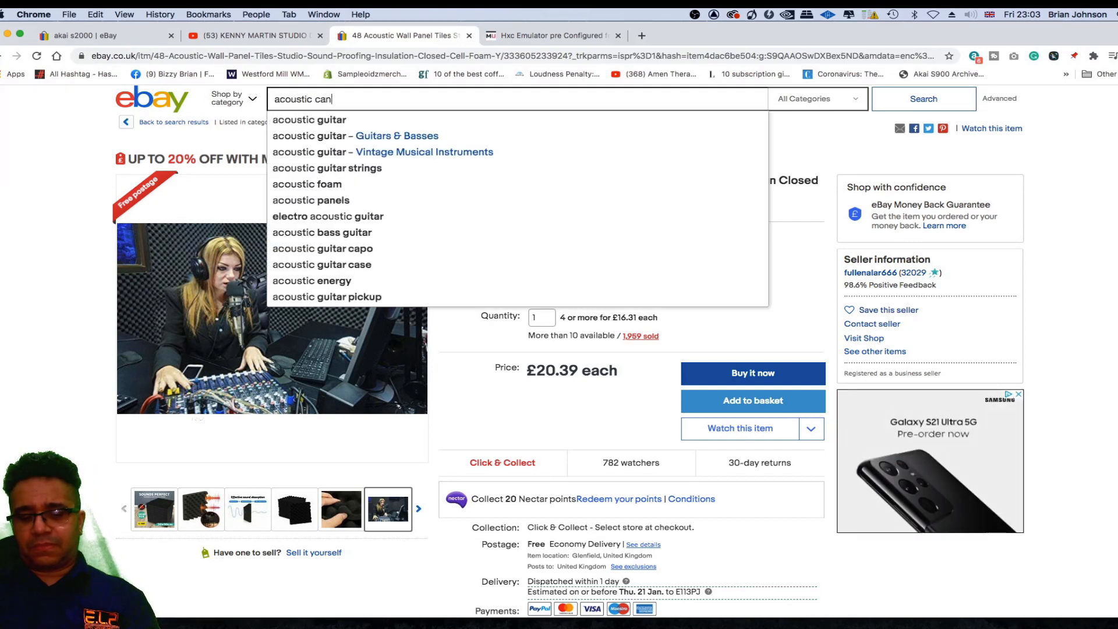
{"action": "type", "text": "vases"}
{"action": "key", "text": "Return"}
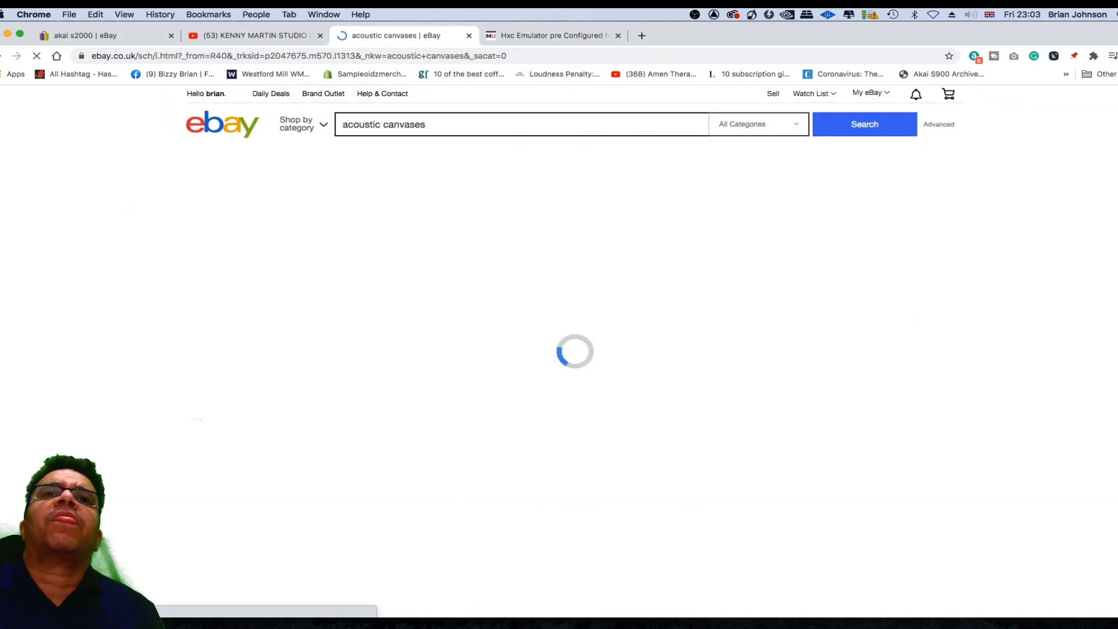
{"action": "scroll", "coordinate": [543, 421], "scroll_direction": "down", "scroll_amount": 5}
{"action": "scroll", "coordinate": [543, 420], "scroll_direction": "down", "scroll_amount": 5}
{"action": "scroll", "coordinate": [544, 421], "scroll_direction": "up", "scroll_amount": 2}
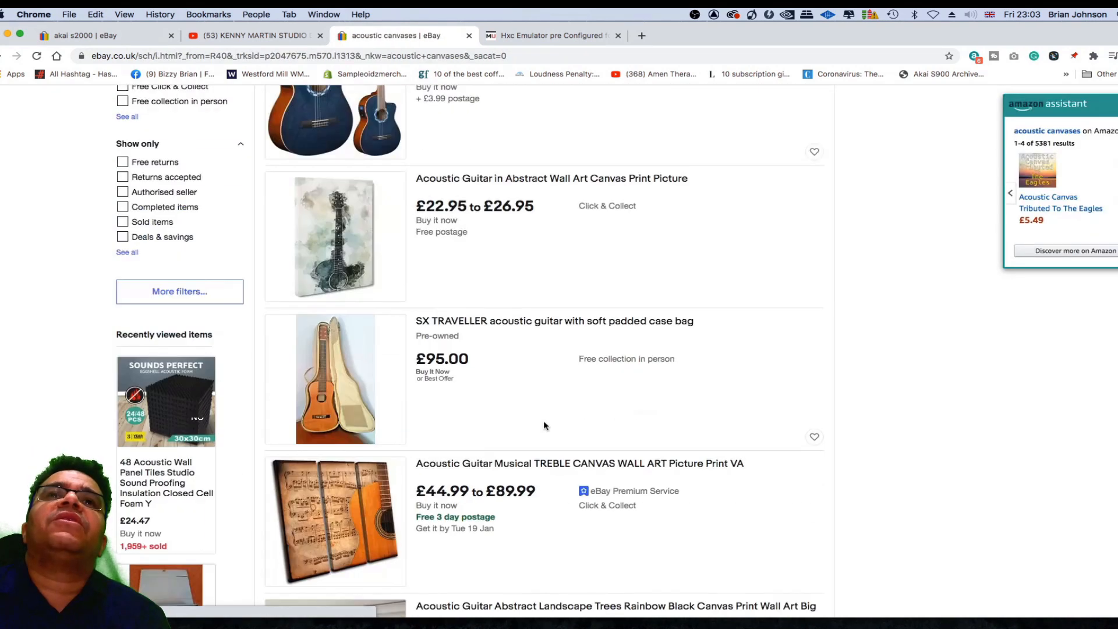
{"action": "scroll", "coordinate": [457, 229], "scroll_direction": "down", "scroll_amount": 5}
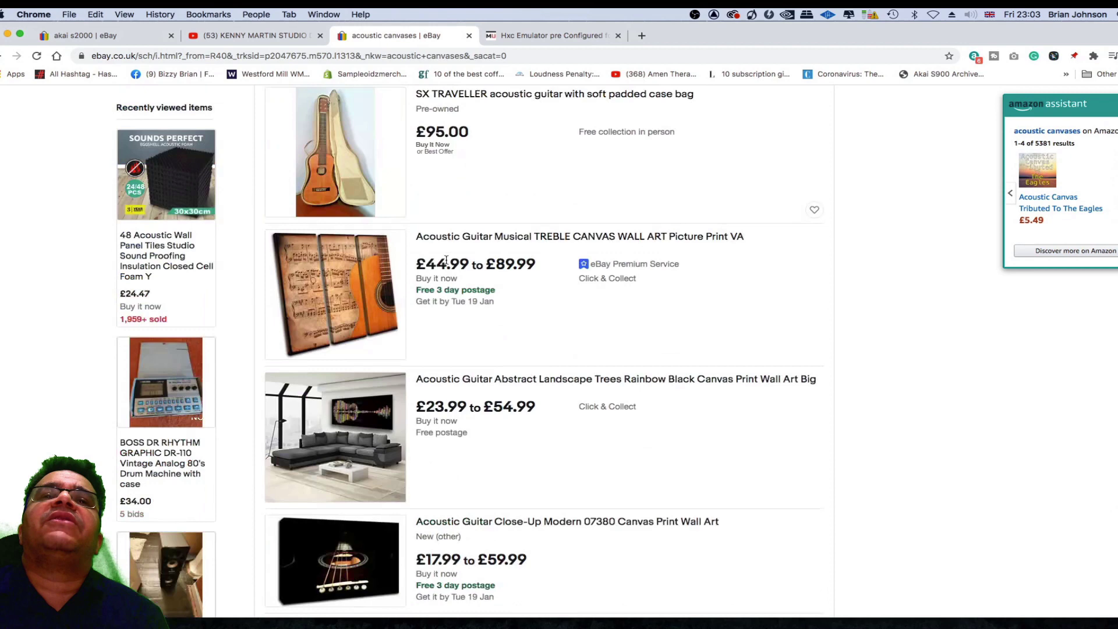
{"action": "scroll", "coordinate": [457, 230], "scroll_direction": "down", "scroll_amount": 5}
{"action": "scroll", "coordinate": [457, 230], "scroll_direction": "up", "scroll_amount": 3}
{"action": "scroll", "coordinate": [456, 228], "scroll_direction": "up", "scroll_amount": 3}
{"action": "scroll", "coordinate": [453, 260], "scroll_direction": "up", "scroll_amount": 1}
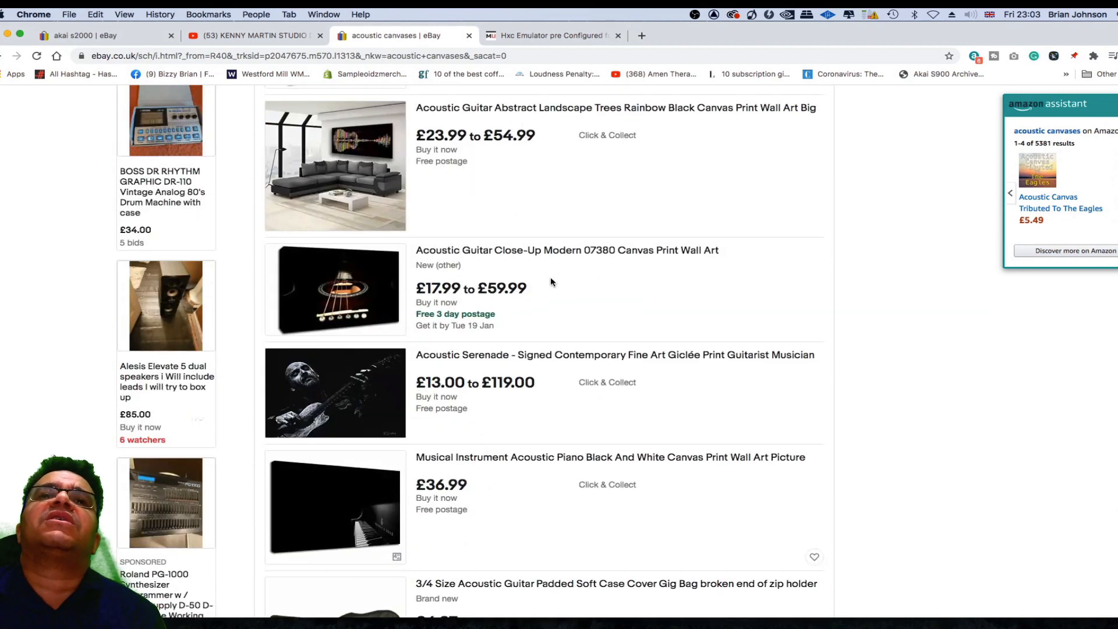
{"action": "scroll", "coordinate": [551, 277], "scroll_direction": "down", "scroll_amount": 5}
{"action": "scroll", "coordinate": [551, 277], "scroll_direction": "down", "scroll_amount": 3}
{"action": "scroll", "coordinate": [551, 277], "scroll_direction": "down", "scroll_amount": 3}
{"action": "scroll", "coordinate": [550, 277], "scroll_direction": "down", "scroll_amount": 1}
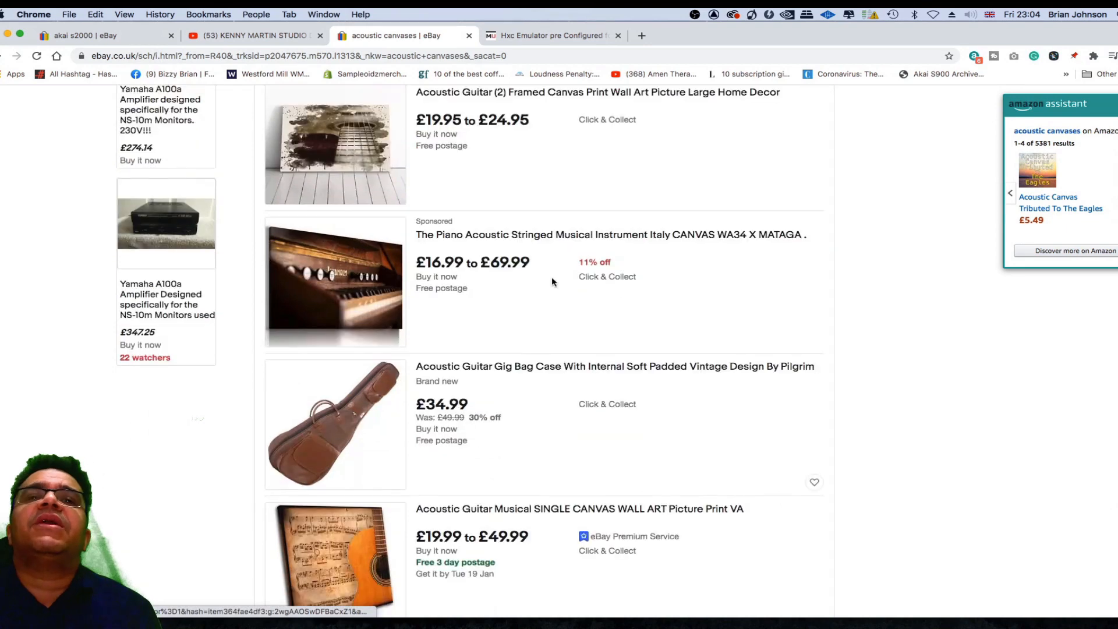
{"action": "scroll", "coordinate": [552, 277], "scroll_direction": "up", "scroll_amount": 5}
{"action": "scroll", "coordinate": [551, 276], "scroll_direction": "up", "scroll_amount": 5}
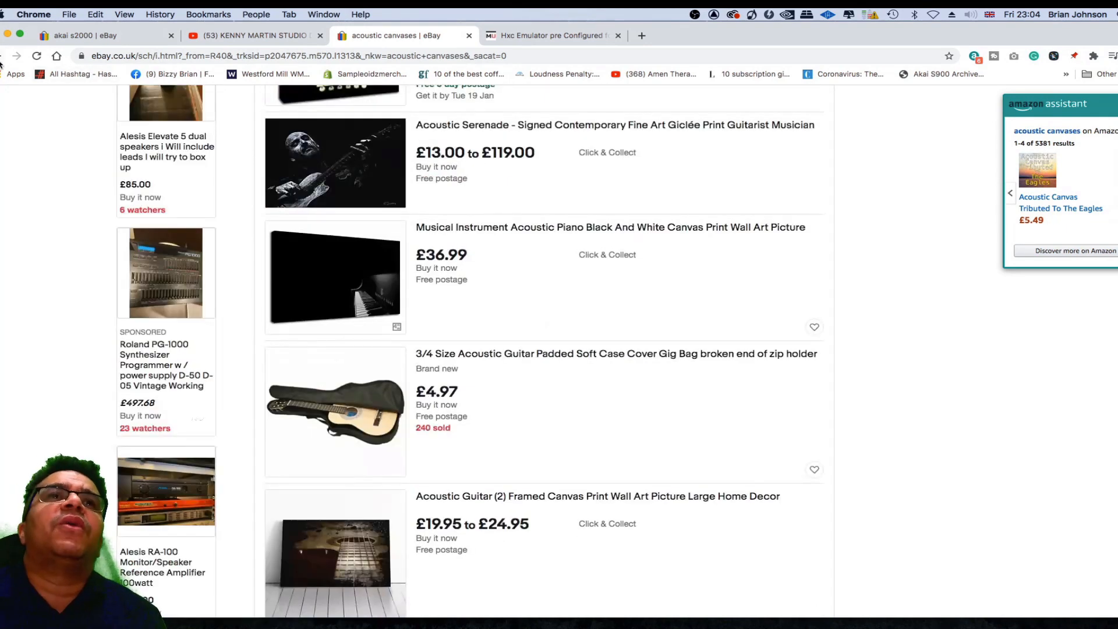
{"action": "left_click", "coordinate": [17, 55]}
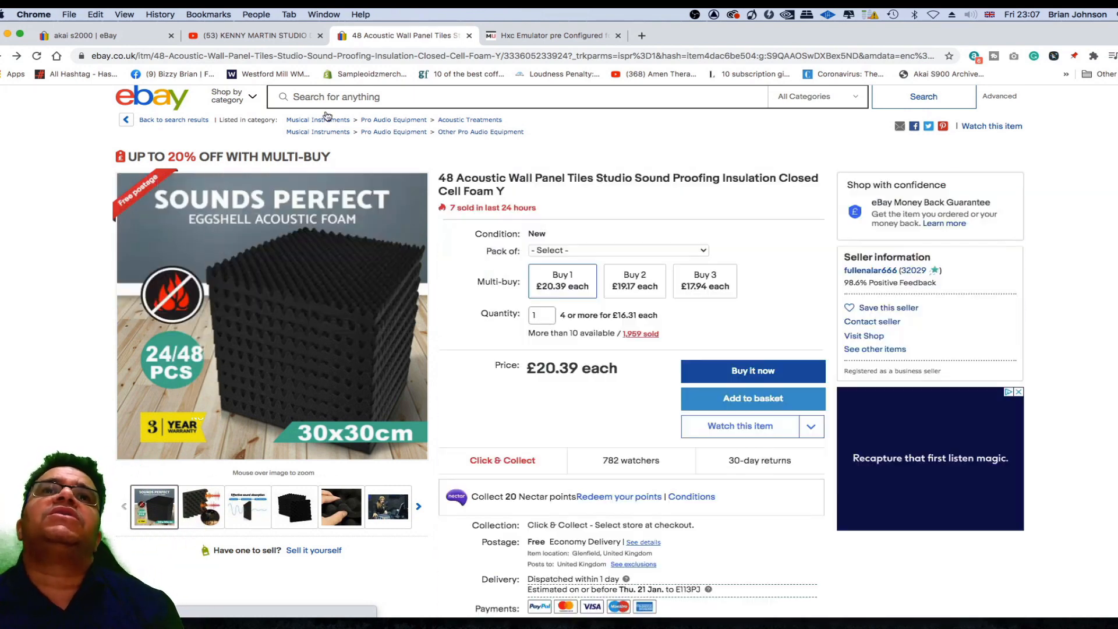
Search for 'acoustic bass traps' (37 results) and view the Advanced Acoustics Quadrant Bass Trap listing
{"action": "left_click", "coordinate": [324, 97]}
{"action": "type", "text": "ac"}
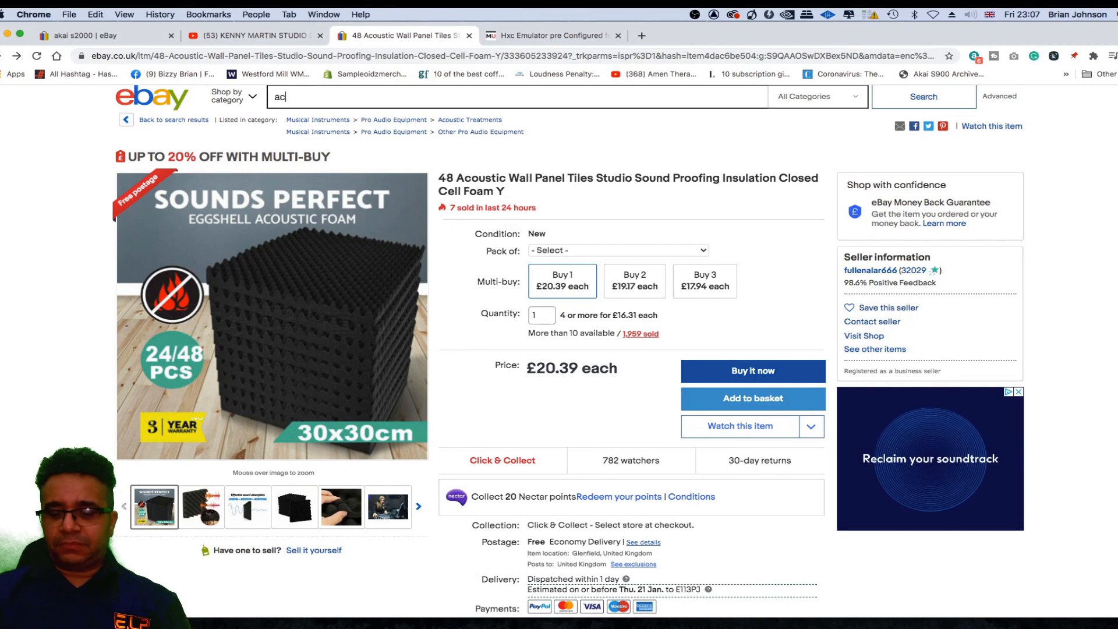
{"action": "type", "text": "oustic bass traps"}
{"action": "key", "text": "Return"}
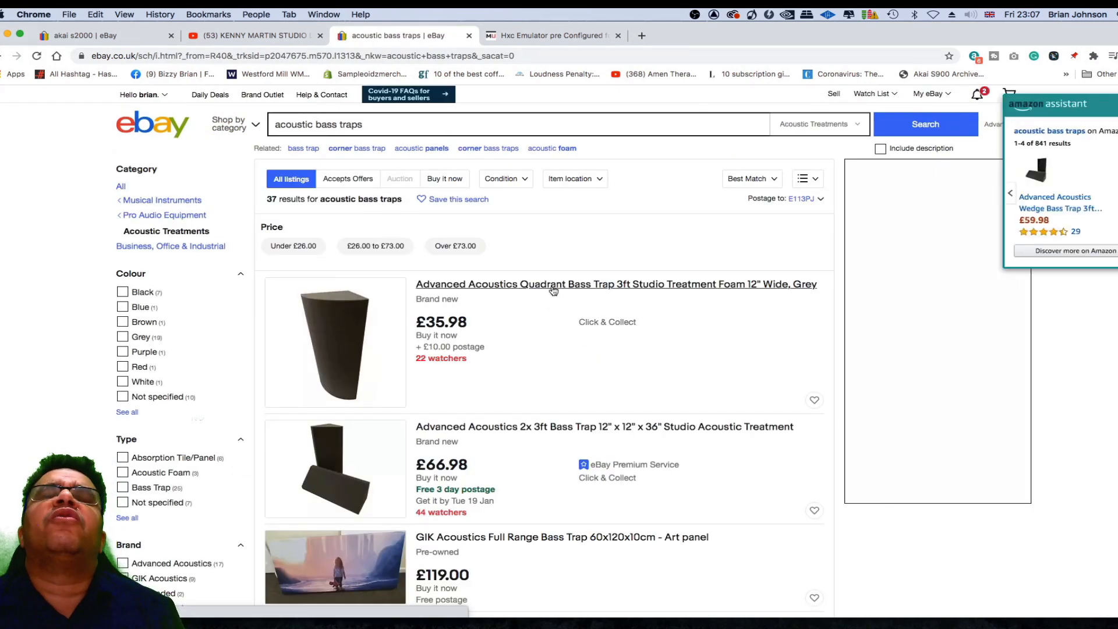
{"action": "left_click", "coordinate": [553, 286]}
{"action": "mouse_move", "coordinate": [288, 260]}
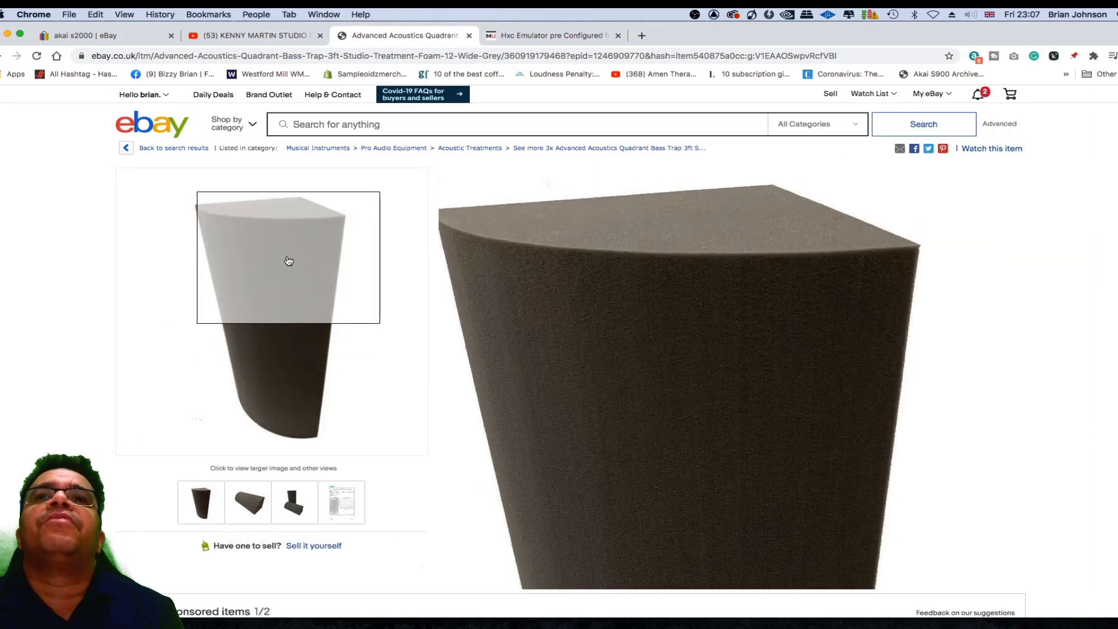